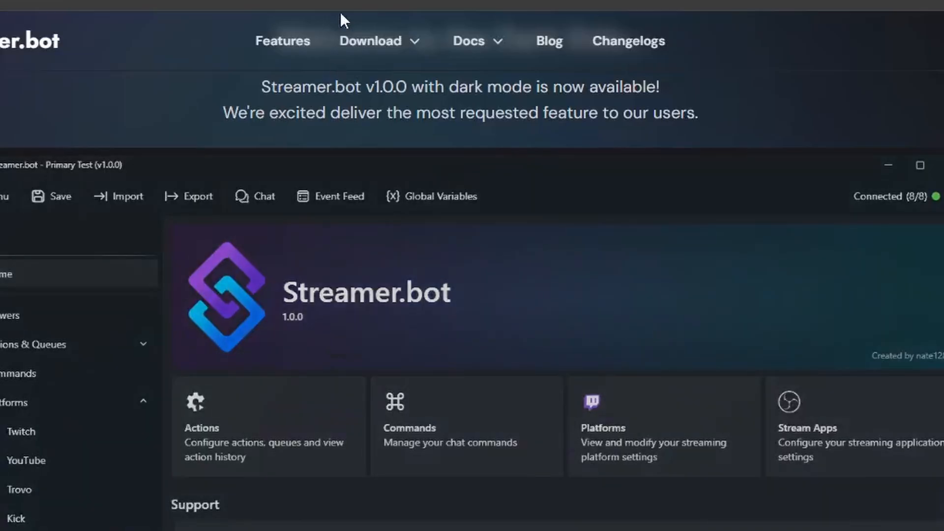
# Step: Open the Streamer.bot releases from the download options on the website
pyautogui.moveTo(392, 46)
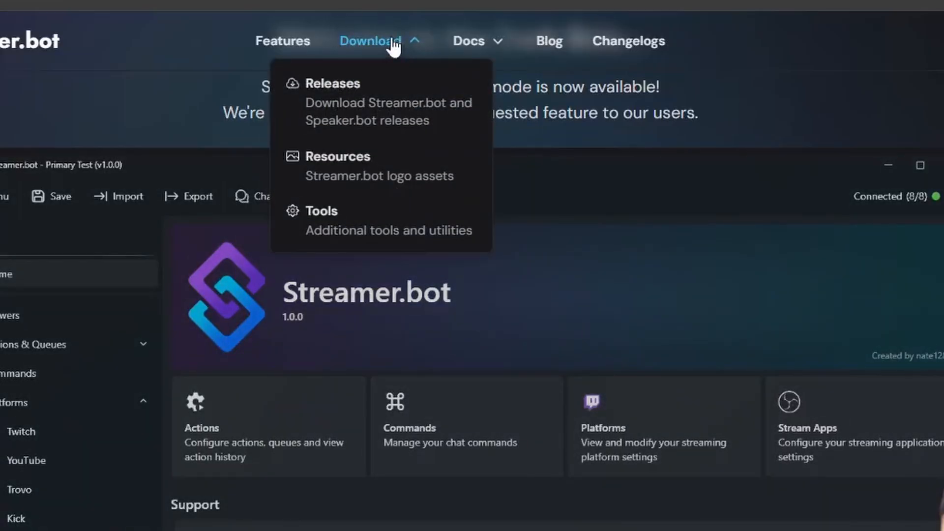
pyautogui.click(406, 136)
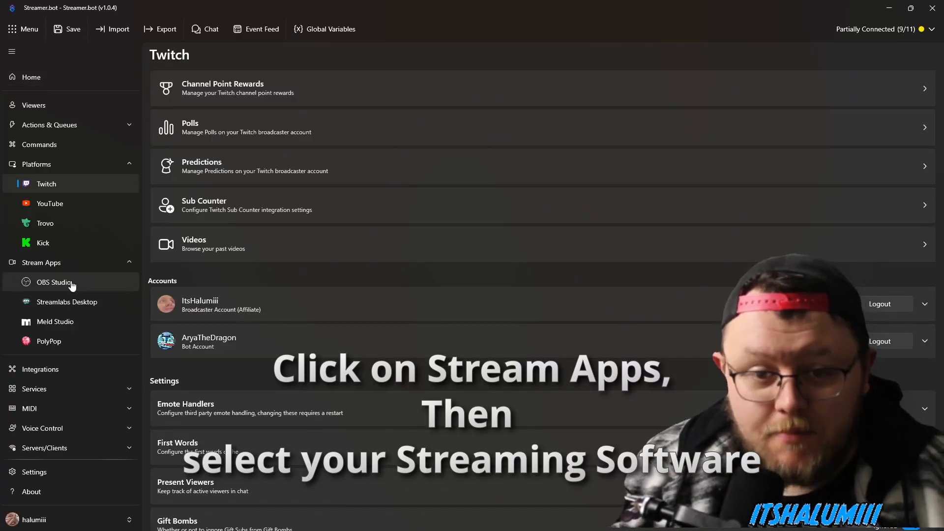
# Step: Open the OBS Studio connections in Streamer.bot and start adding a new connection
pyautogui.click(75, 287)
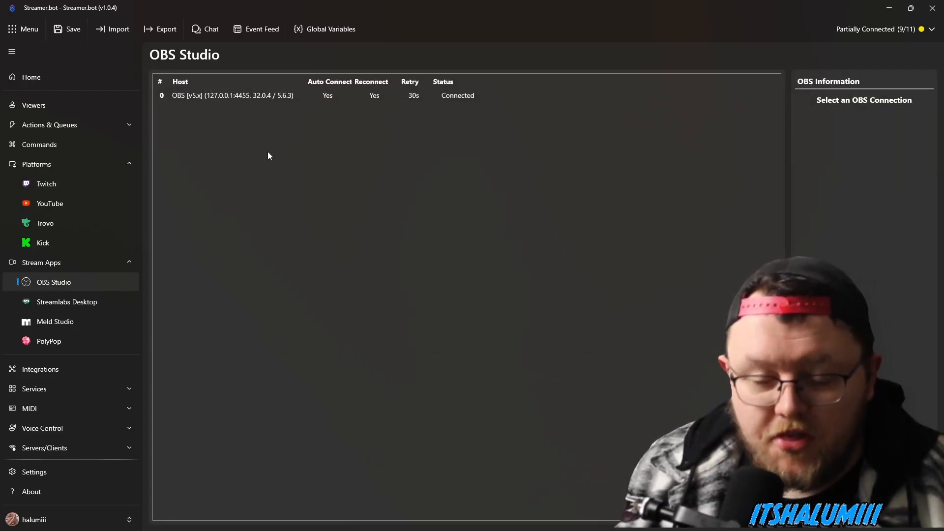
pyautogui.rightClick(255, 154)
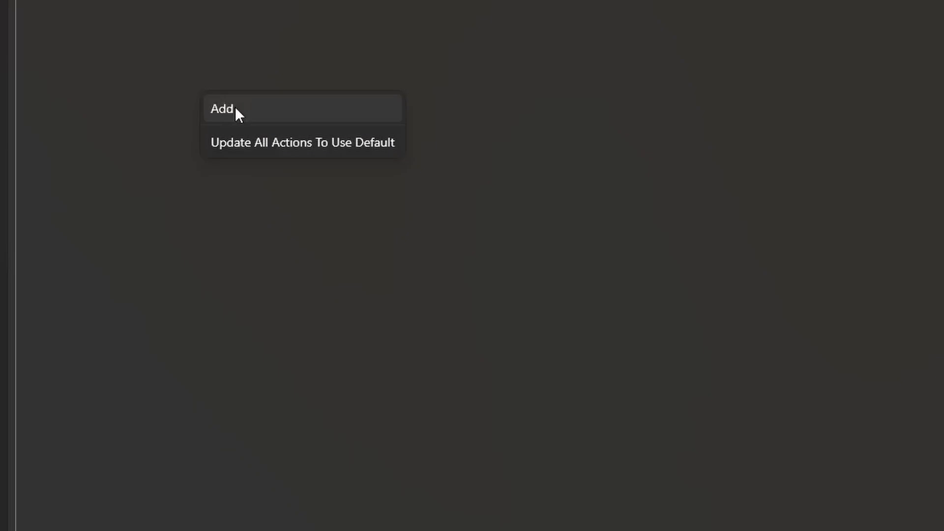
pyautogui.click(235, 108)
pyautogui.moveTo(397, 160); pyautogui.dragTo(217, 101)
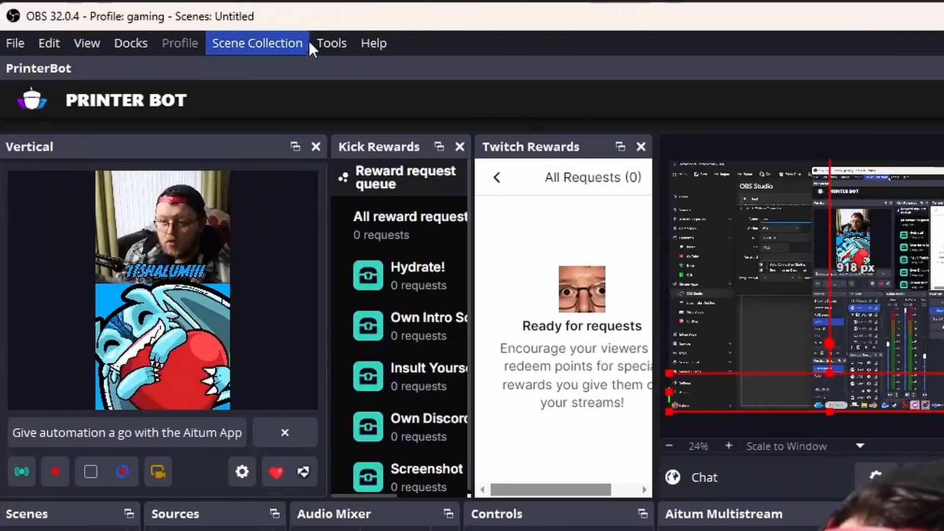
# Step: In OBS, open the WebSocket server settings to check the server port and authentication
pyautogui.click(328, 46)
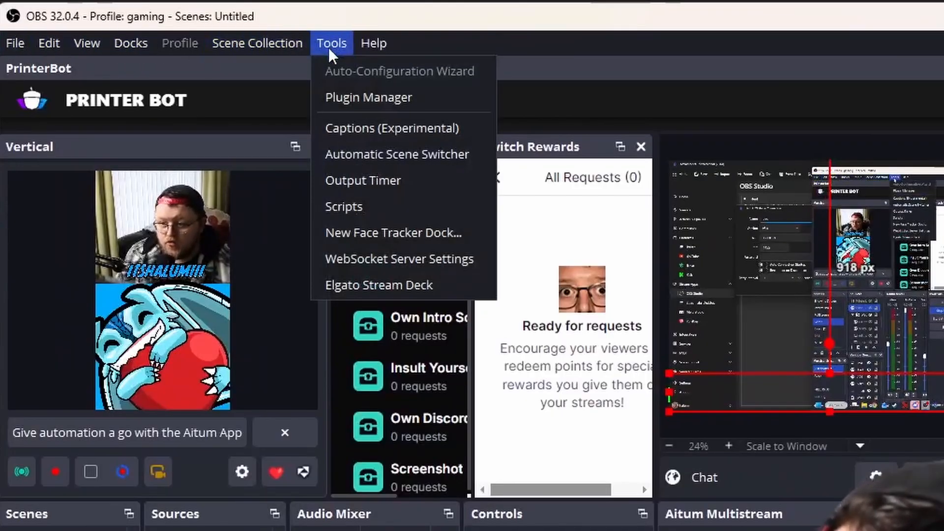
pyautogui.click(396, 258)
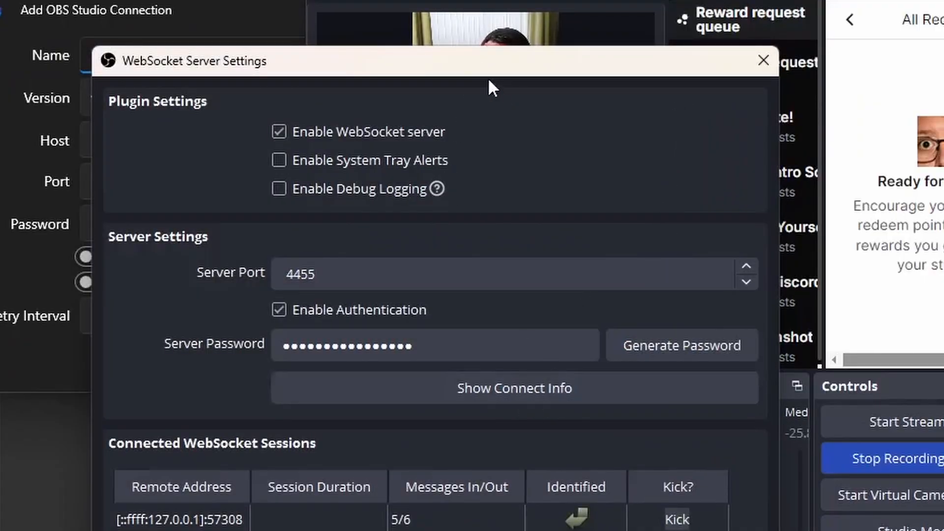
pyautogui.moveTo(472, 72); pyautogui.dragTo(658, 35)
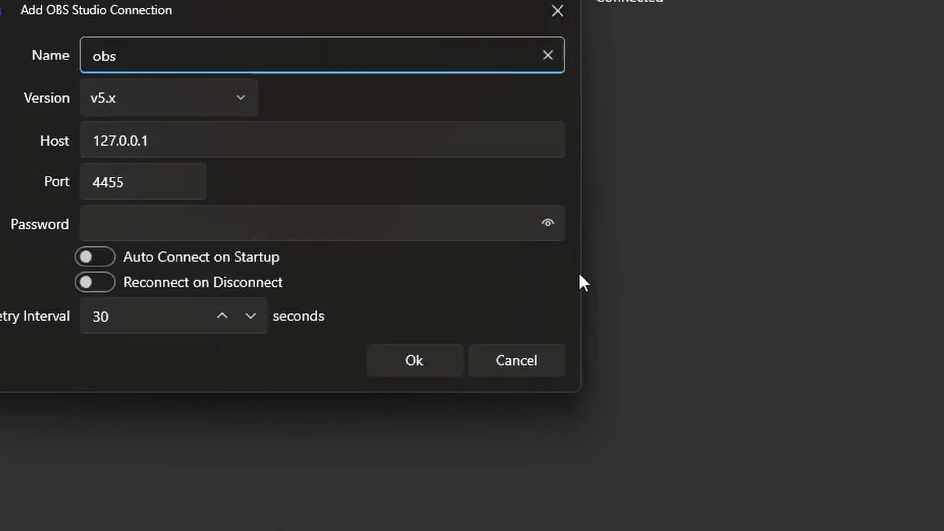
# Step: Cancel the new connection in Streamer.bot and review the settings of the existing OBS connection
pyautogui.click(516, 366)
pyautogui.doubleClick(316, 2)
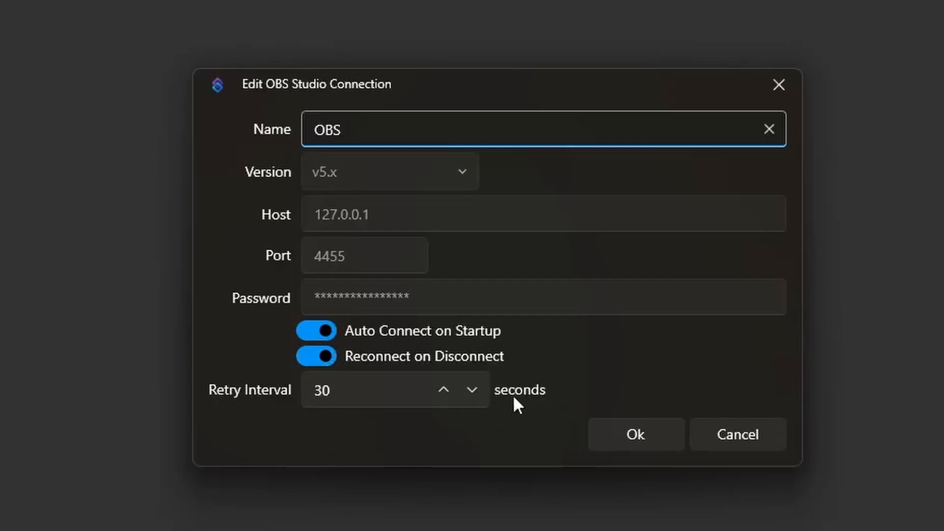
pyautogui.click(657, 428)
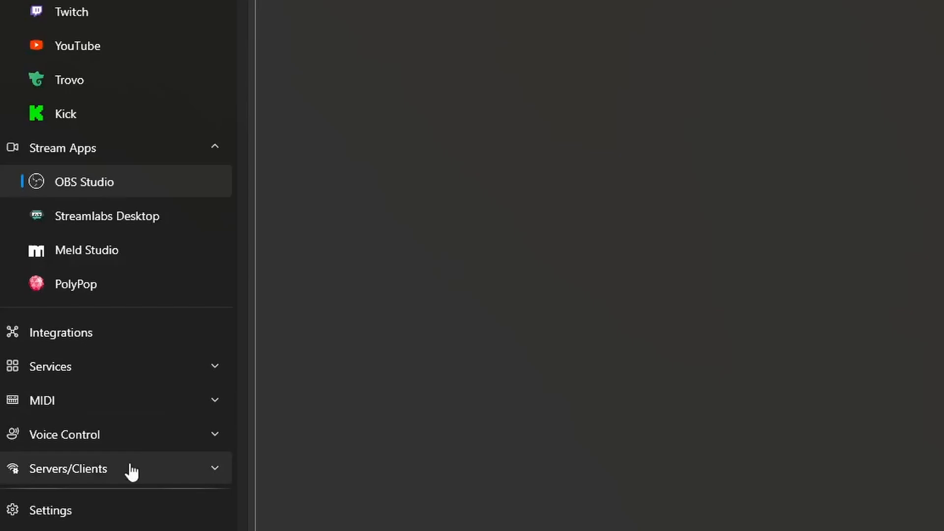
# Step: Open the WebSocket Server settings under Servers/Clients
pyautogui.click(129, 469)
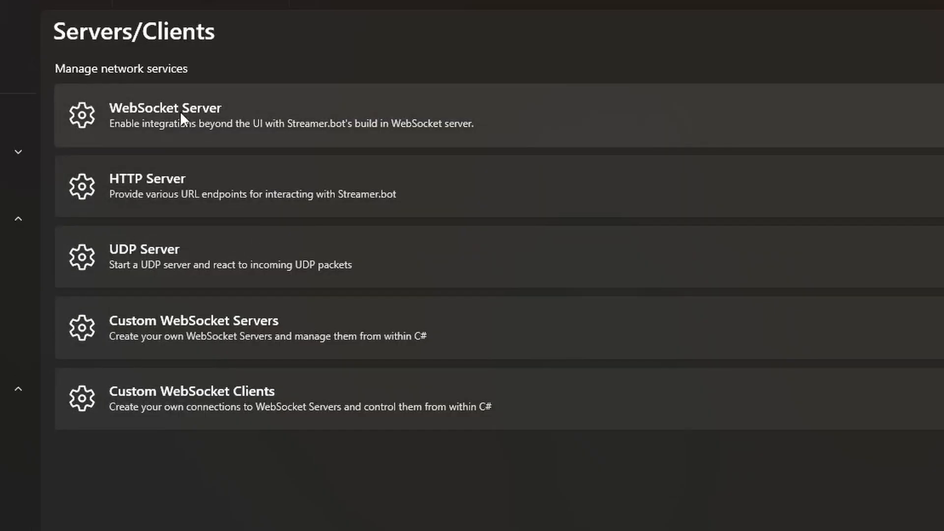
pyautogui.click(180, 111)
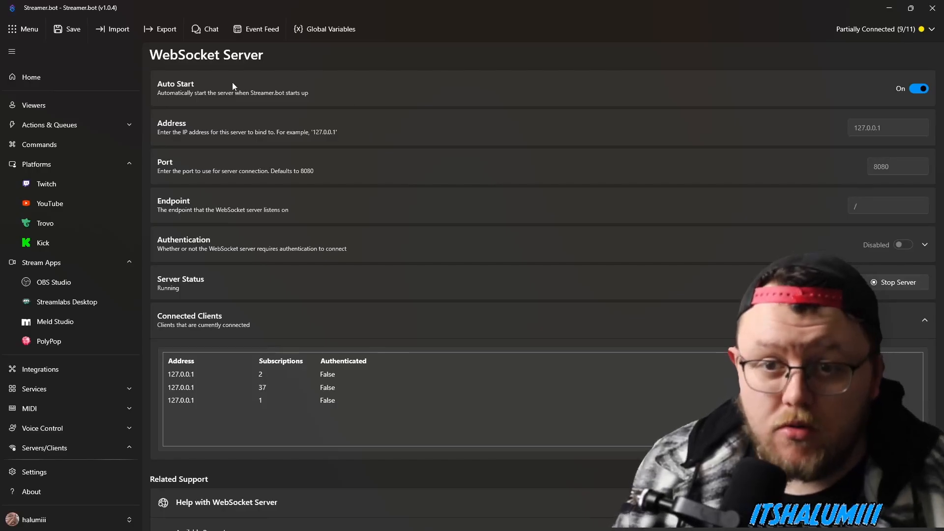
# Step: Return to the home page, open the actions list and look through its action groups
pyautogui.click(65, 79)
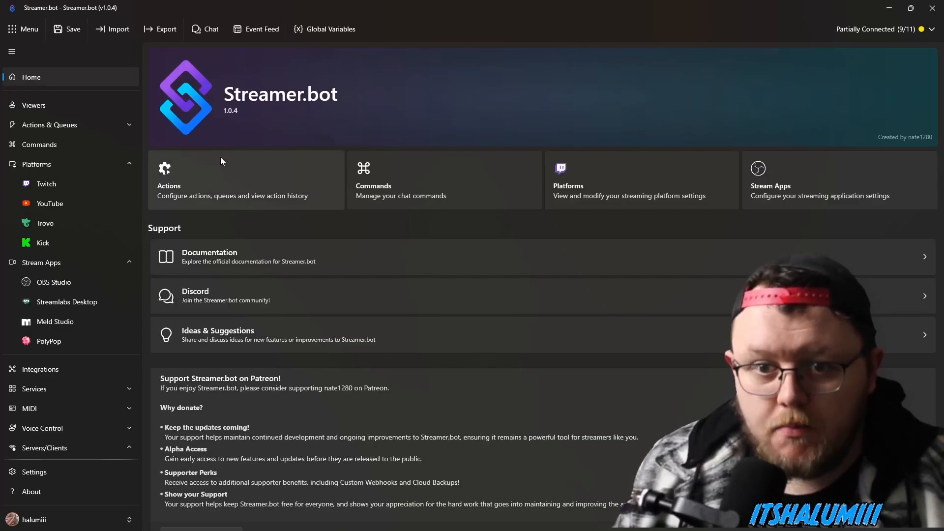
pyautogui.click(207, 162)
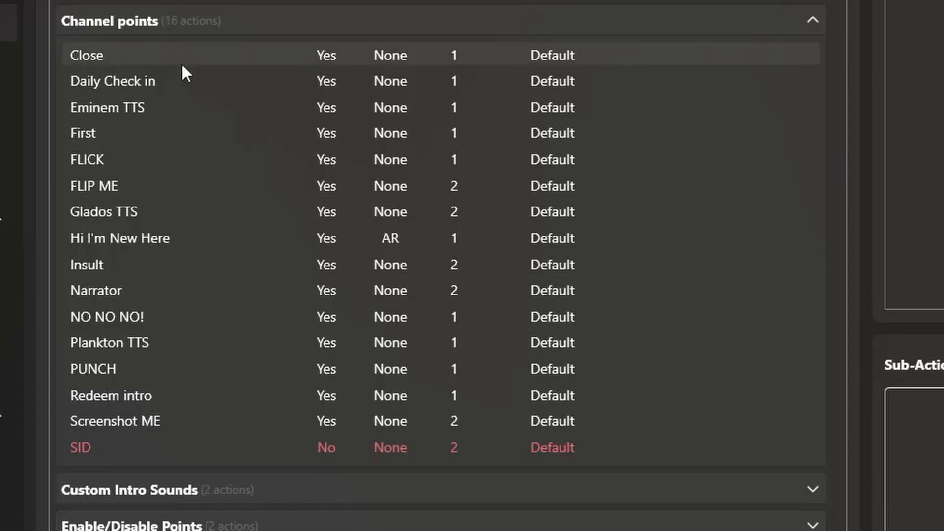
pyautogui.scroll(-2, 225, 187)
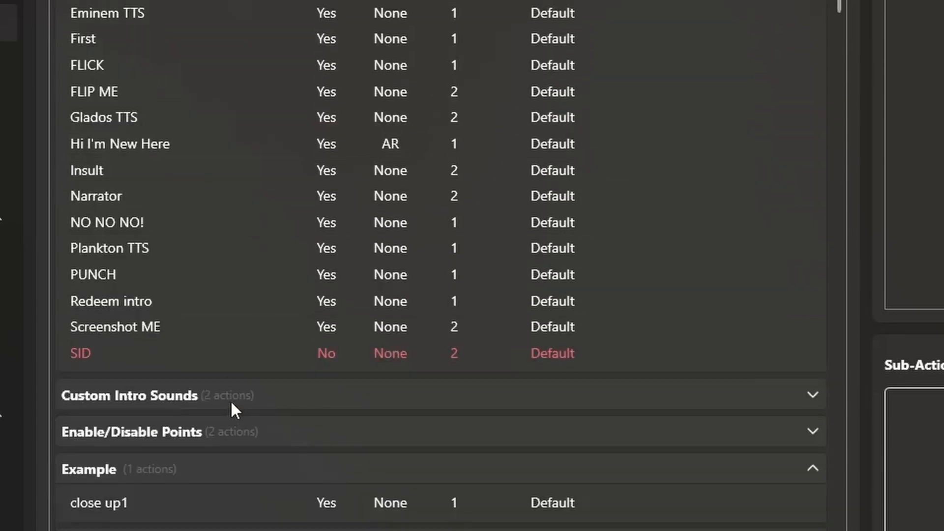
pyautogui.scroll(-4, 216, 408)
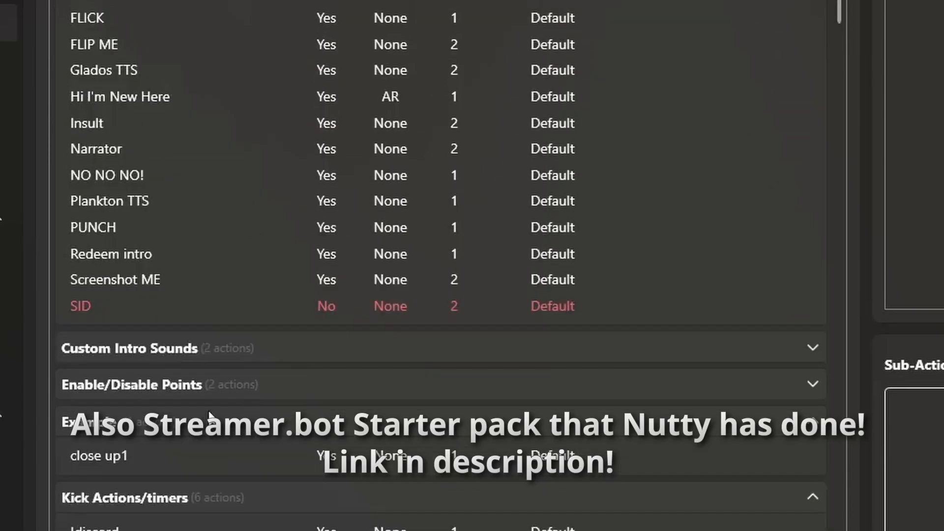
pyautogui.scroll(-2, 220, 413)
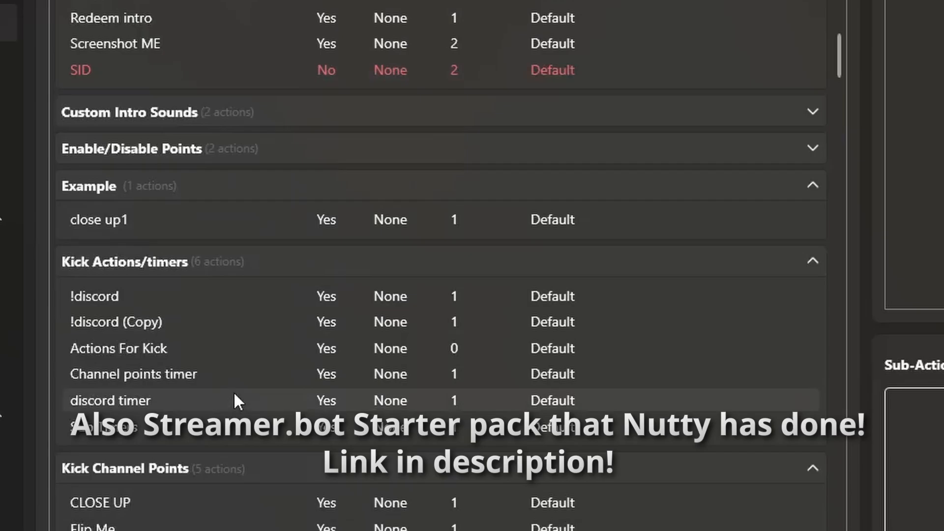
pyautogui.scroll(-8, 236, 394)
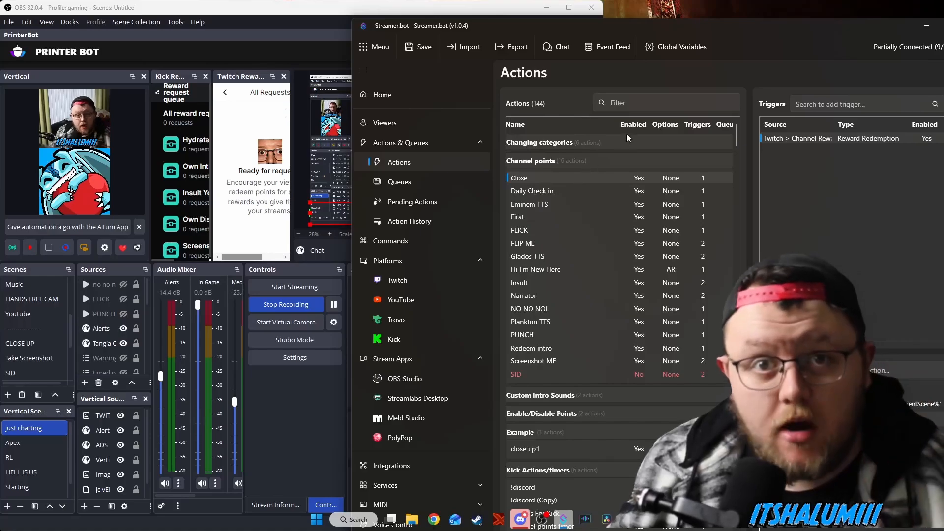
# Step: Test the triggers of several actions in the Channel points group, one after another
pyautogui.rightClick(798, 141)
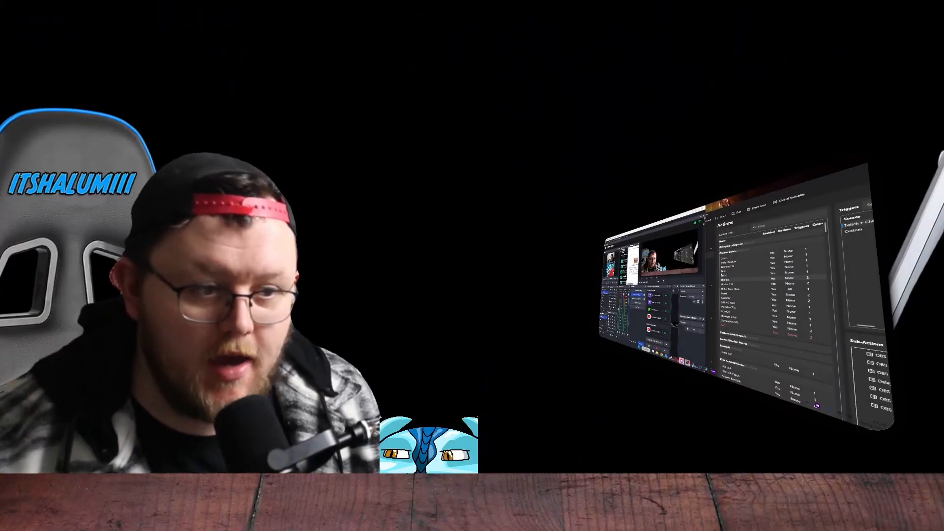
pyautogui.rightClick(732, 279)
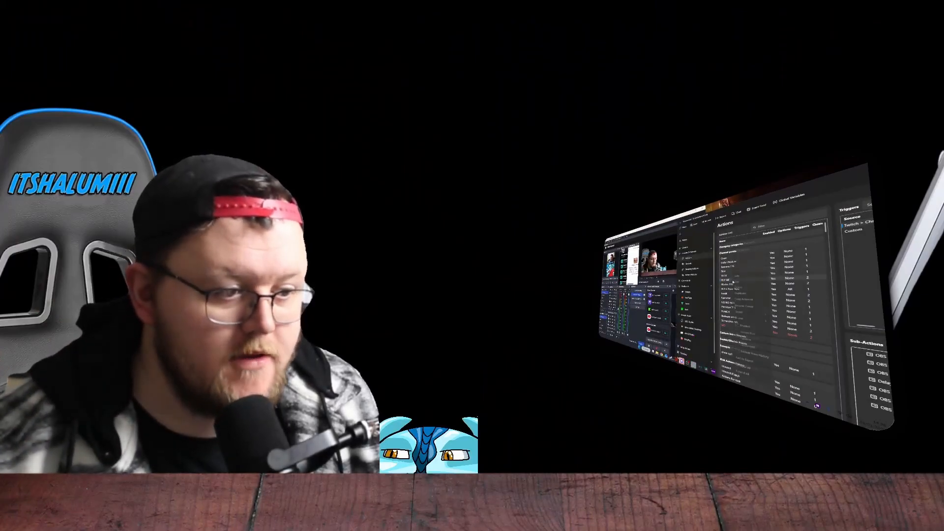
pyautogui.rightClick(857, 224)
pyautogui.click(823, 235)
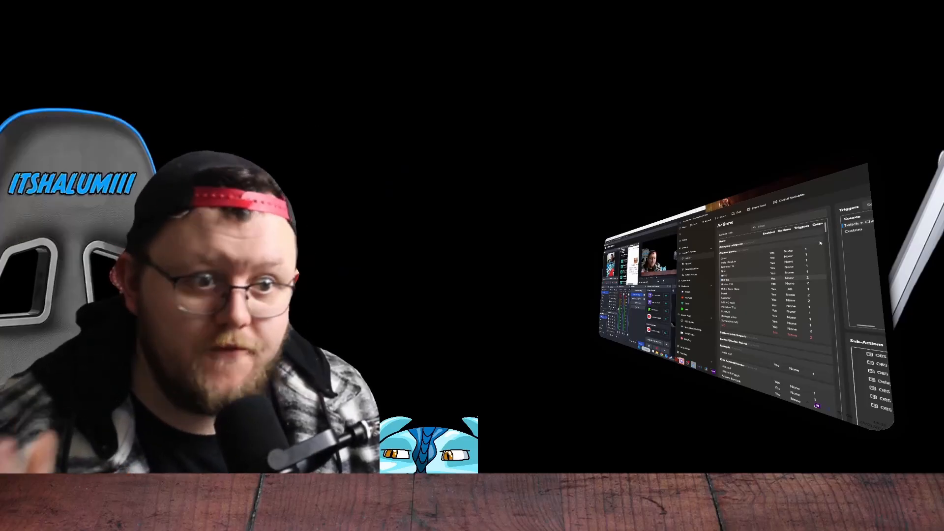
pyautogui.rightClick(753, 275)
pyautogui.rightClick(861, 223)
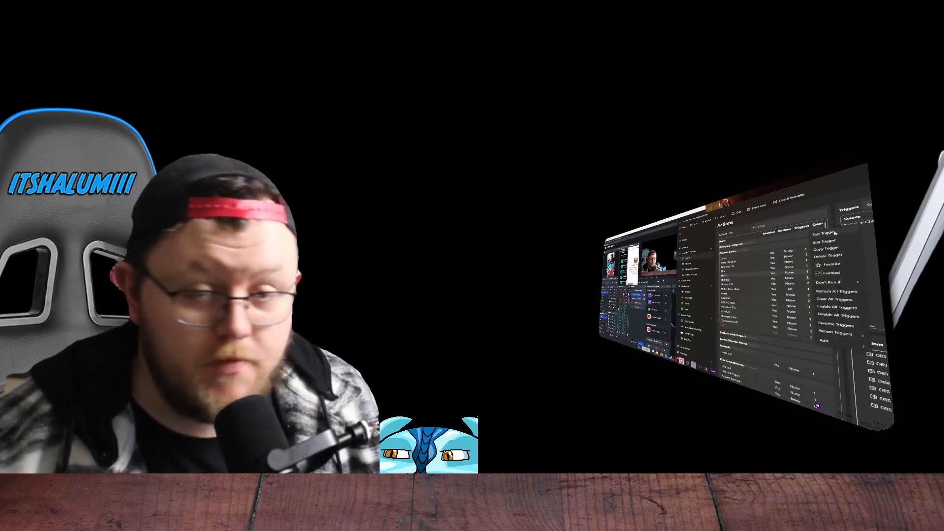
pyautogui.click(834, 233)
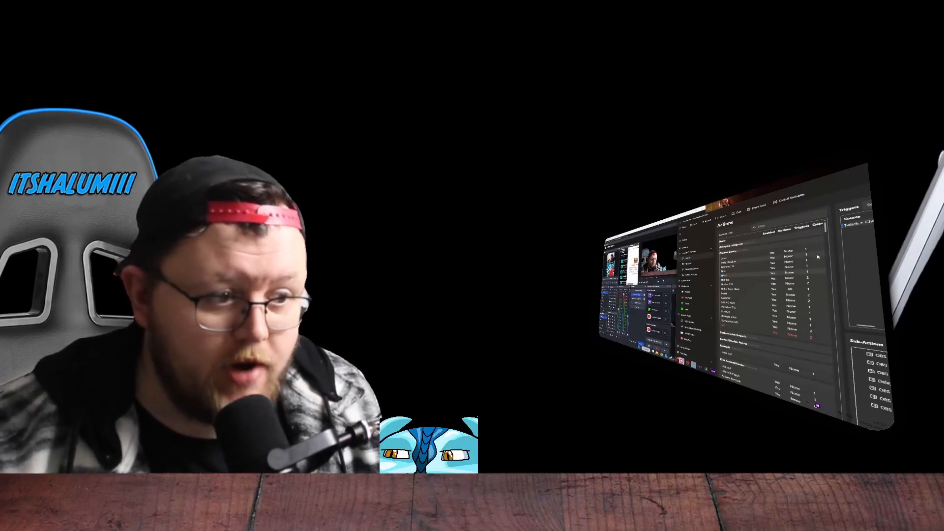
pyautogui.scroll(-1, 736, 311)
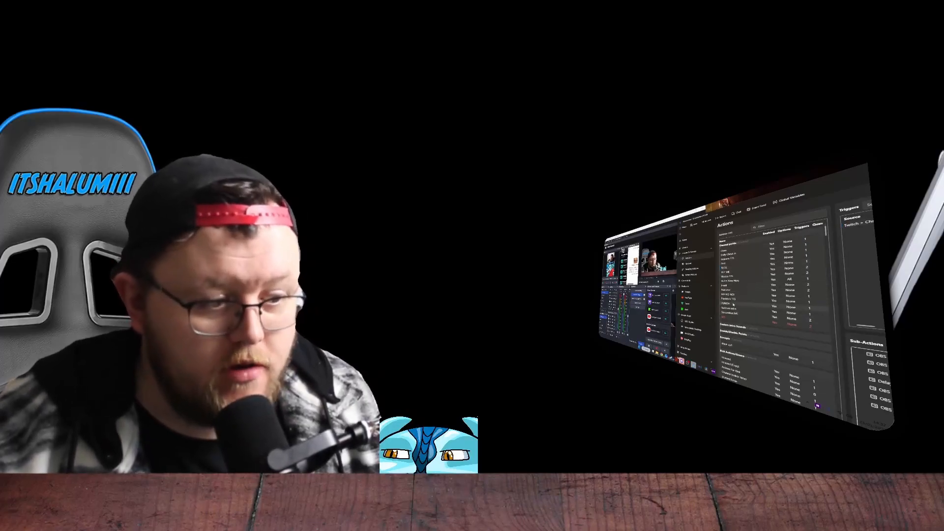
pyautogui.rightClick(850, 227)
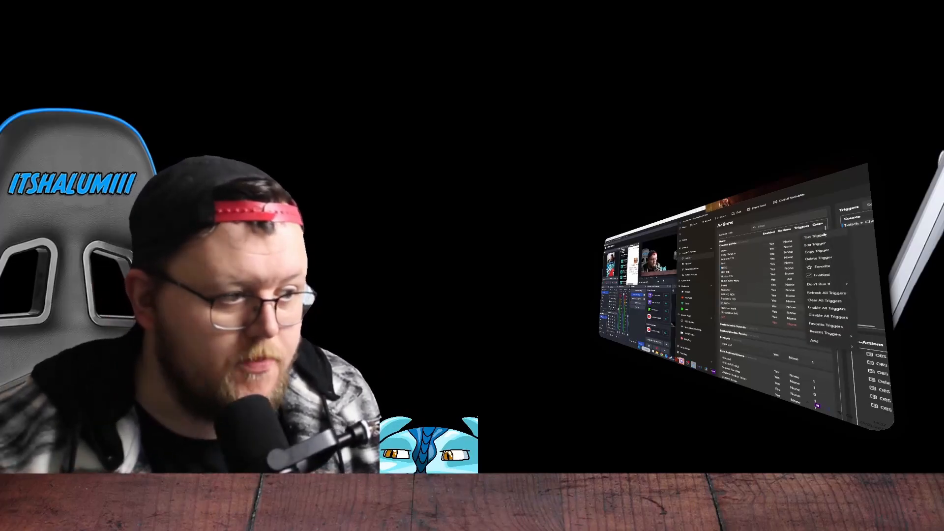
pyautogui.click(824, 237)
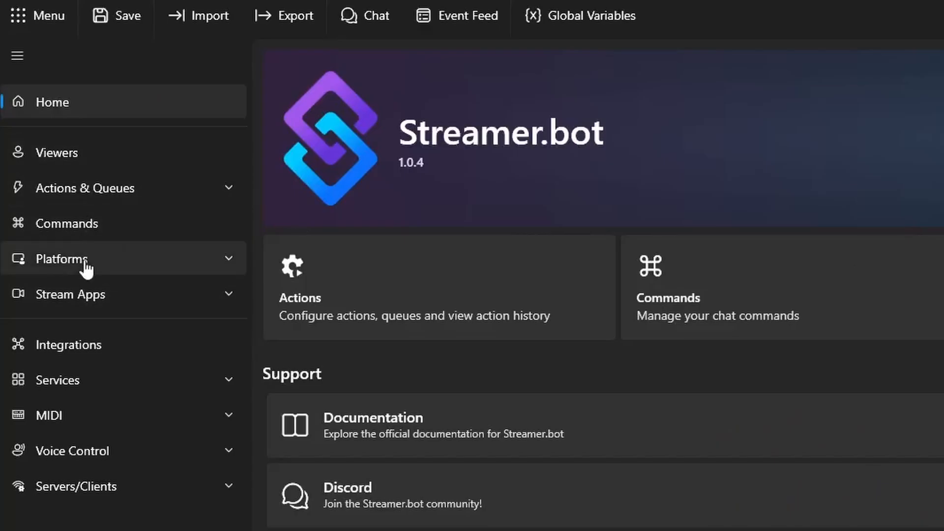
# Step: Open the Twitch platform settings and go to its channel point rewards
pyautogui.click(87, 261)
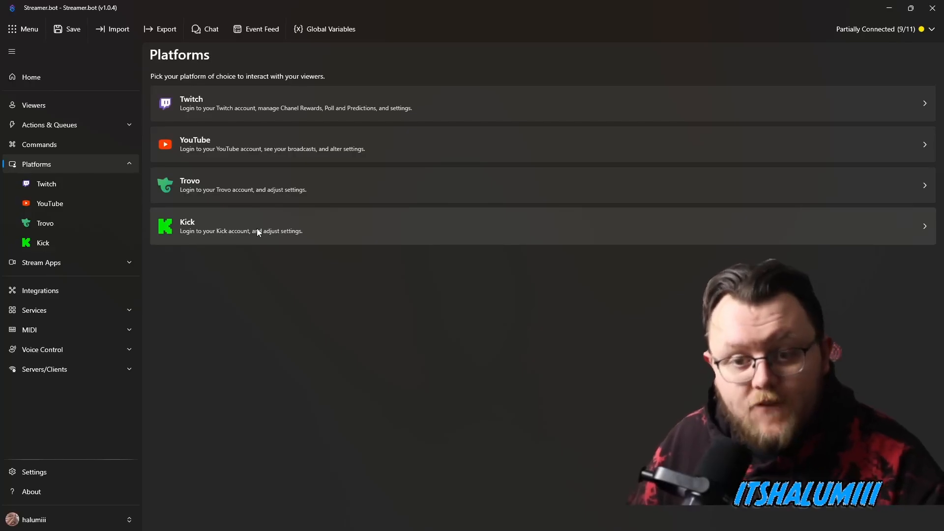
pyautogui.click(293, 93)
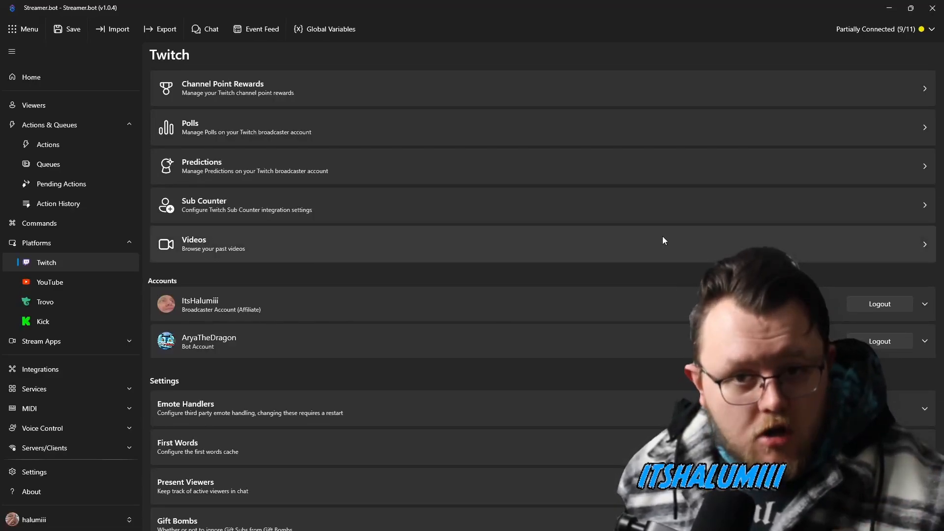
pyautogui.click(491, 103)
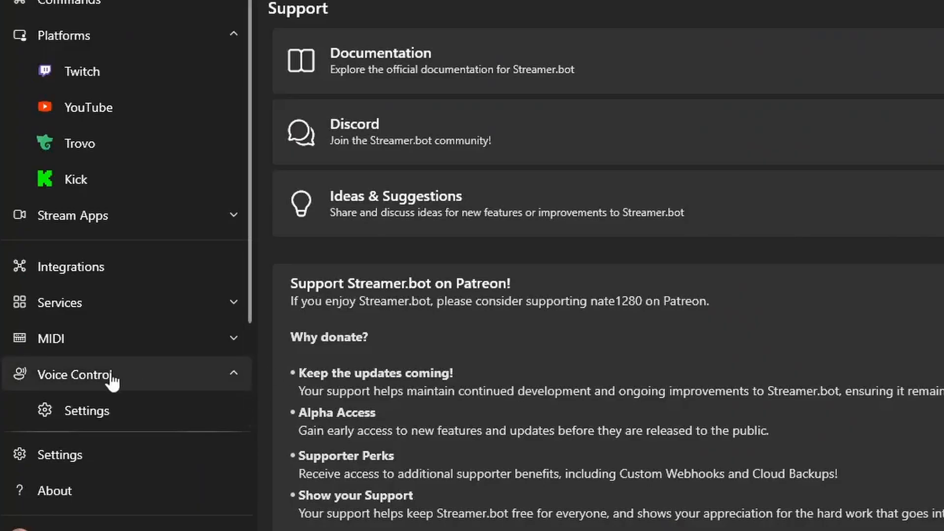
# Step: Open the Voice Control settings
pyautogui.click(111, 378)
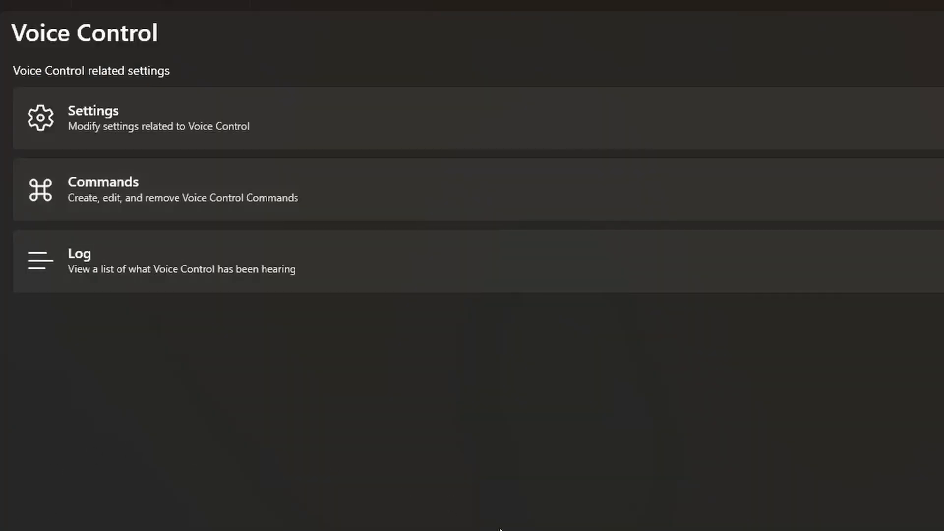
pyautogui.click(256, 109)
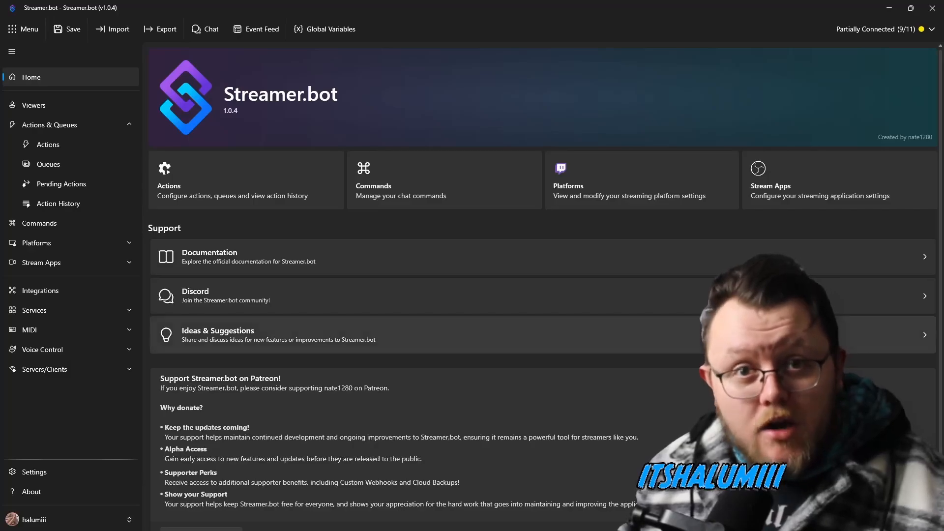
# Step: Open the actions list and add a new action named 67 in the Voice command group
pyautogui.click(231, 188)
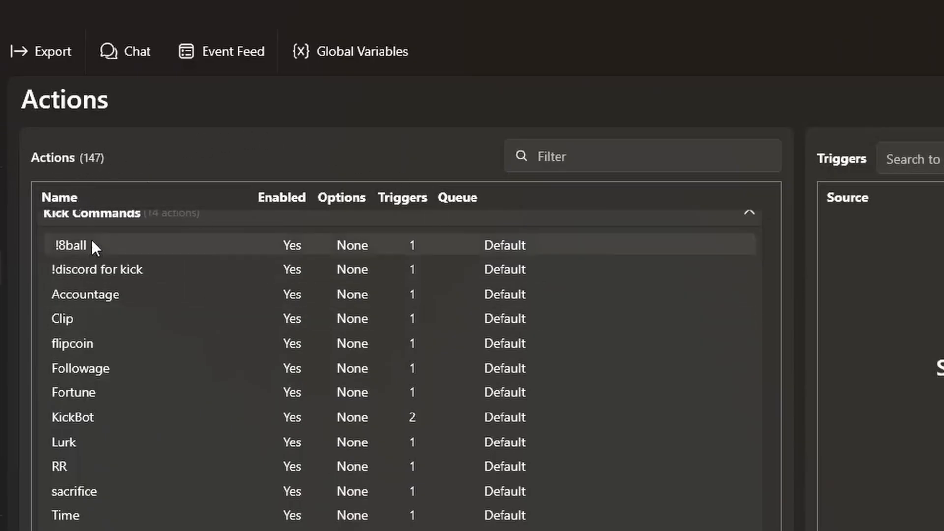
pyautogui.rightClick(600, 210)
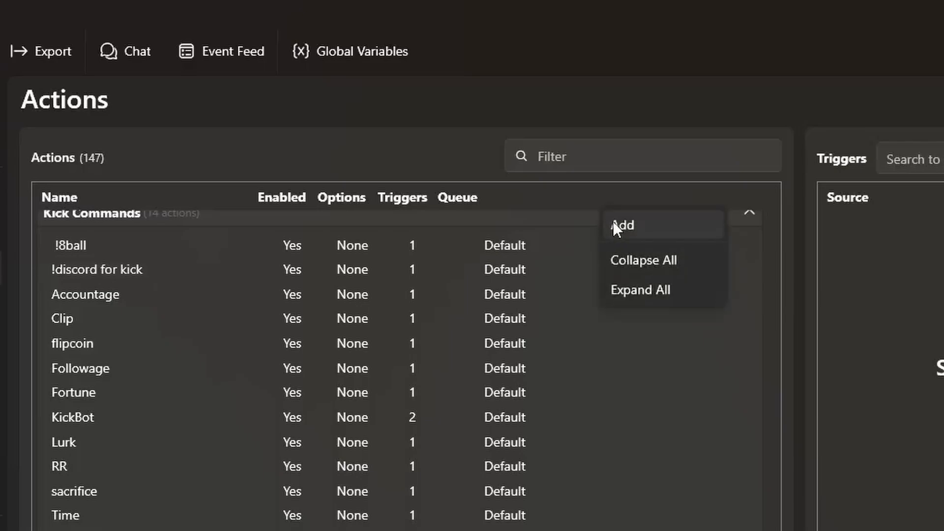
pyautogui.click(614, 224)
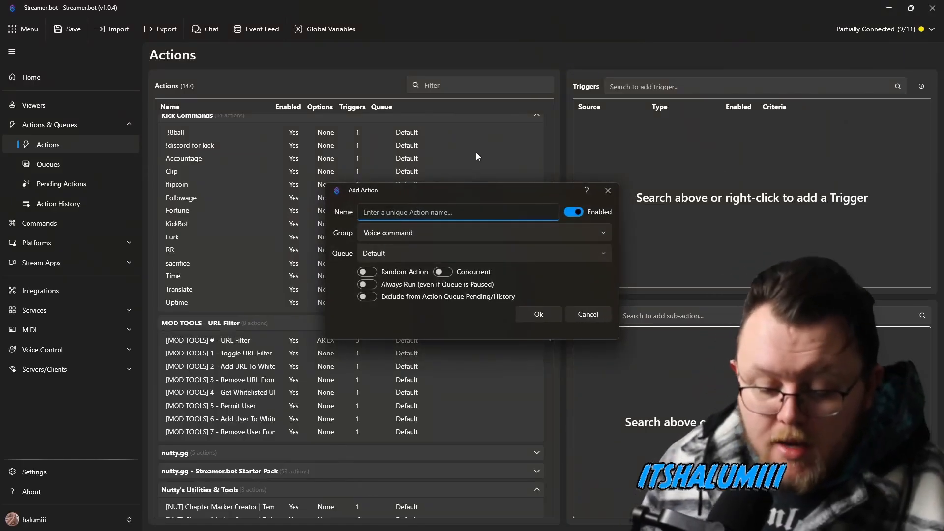
pyautogui.write('67')
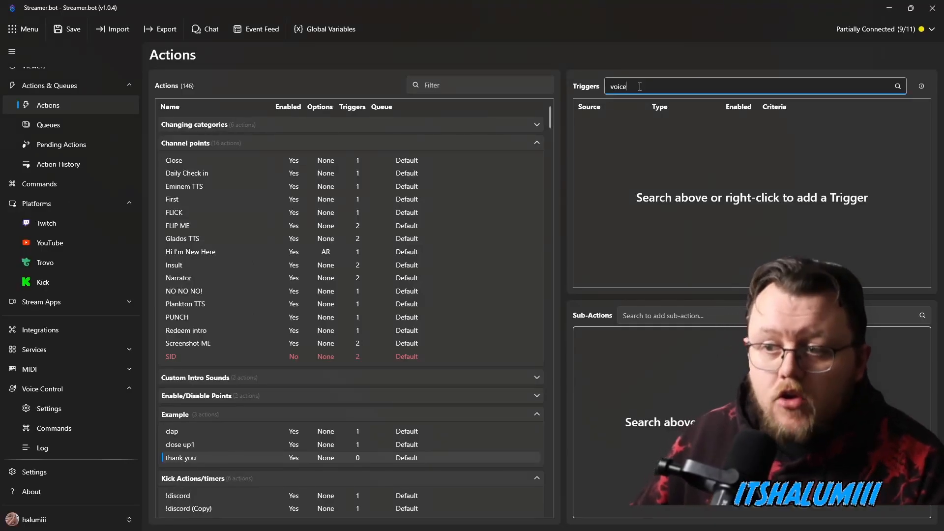
# Step: Add a Dictation trigger to the thank you action, using the Thank you 1 voice command
pyautogui.press('BackSpace')
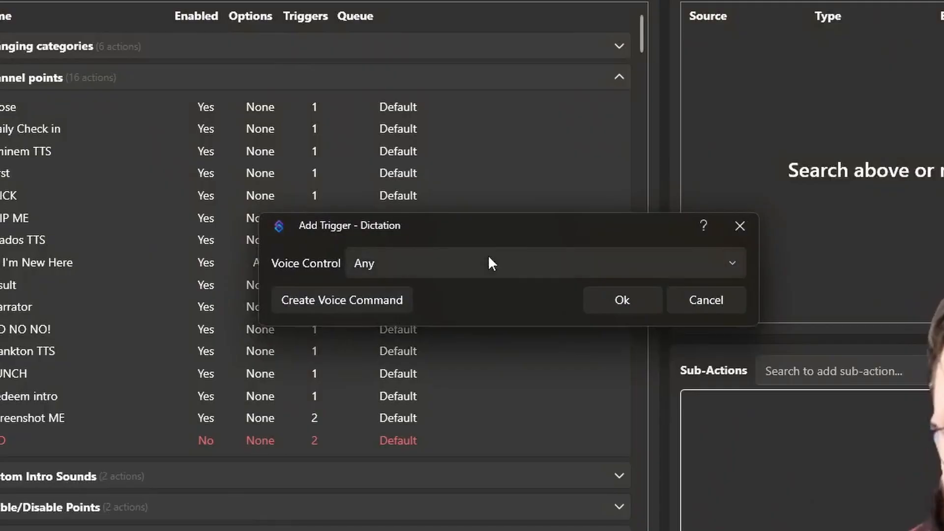
pyautogui.click(123, 80)
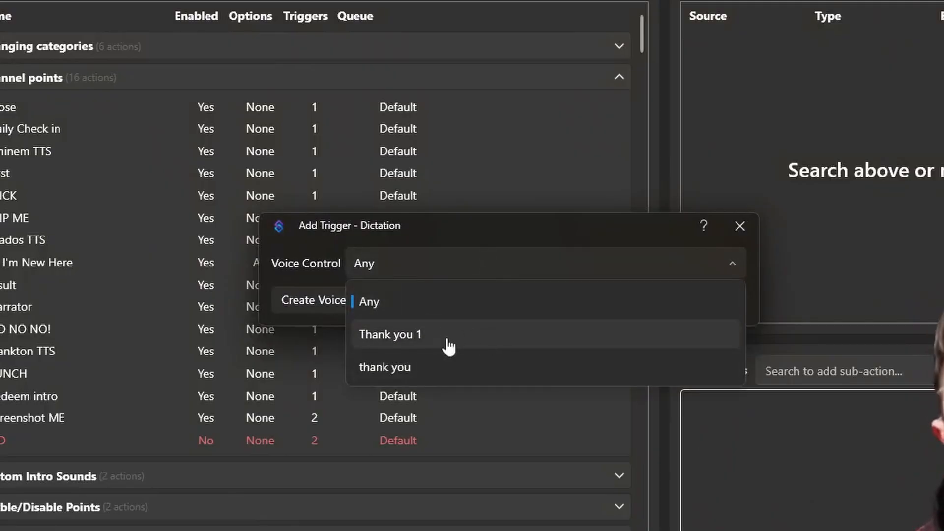
pyautogui.click(462, 340)
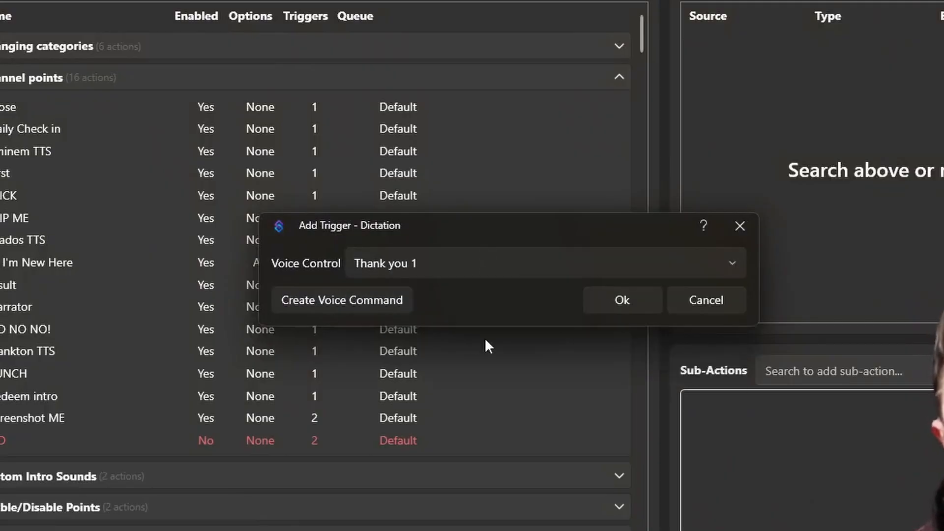
pyautogui.click(612, 295)
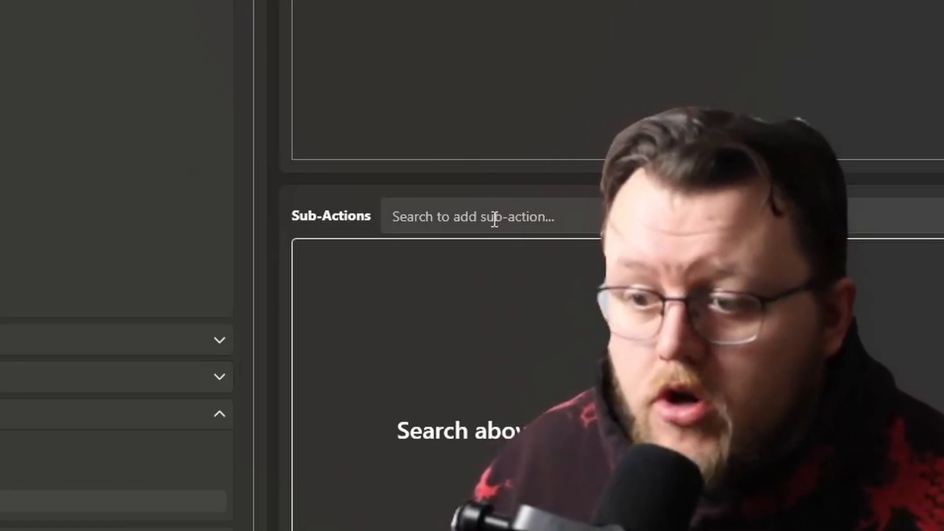
# Step: Find the Play Sound sub-action by searching for sound and add it to the thank you action
pyautogui.click(672, 316)
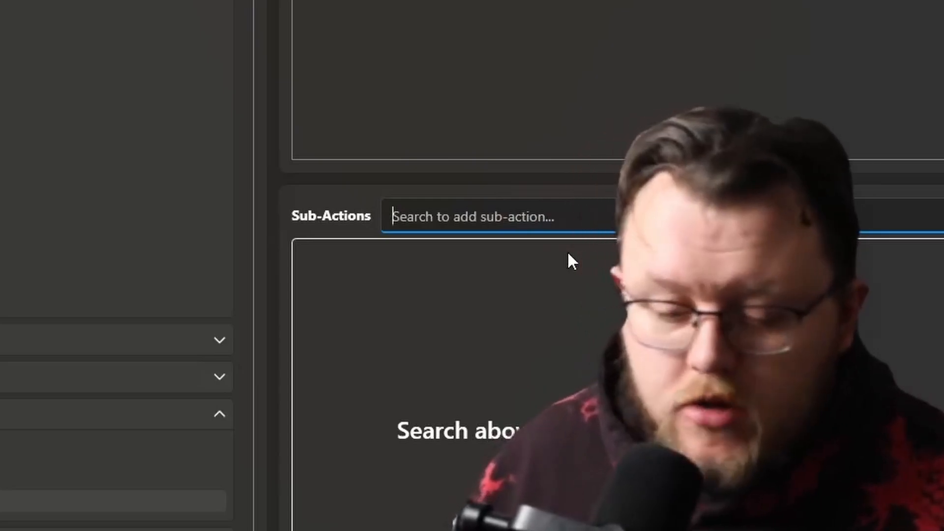
pyautogui.write('so')
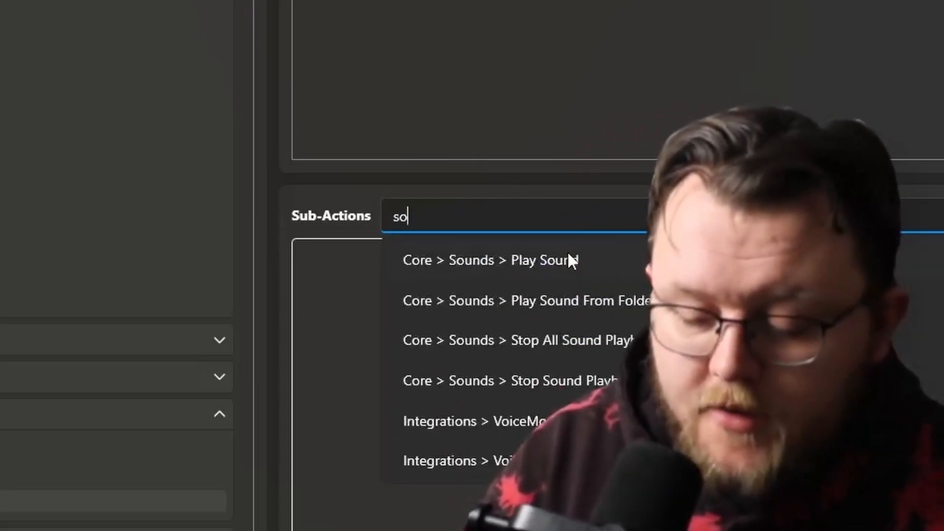
pyautogui.write('und')
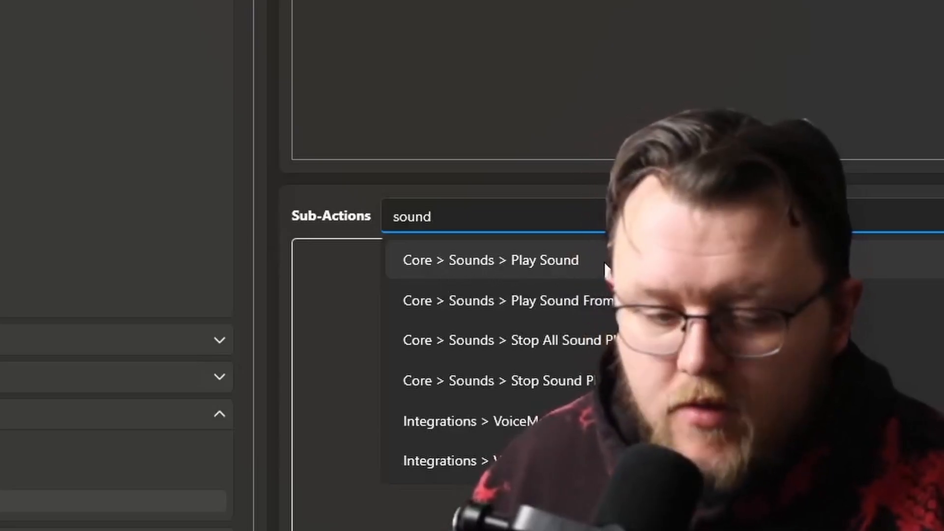
pyautogui.click(605, 265)
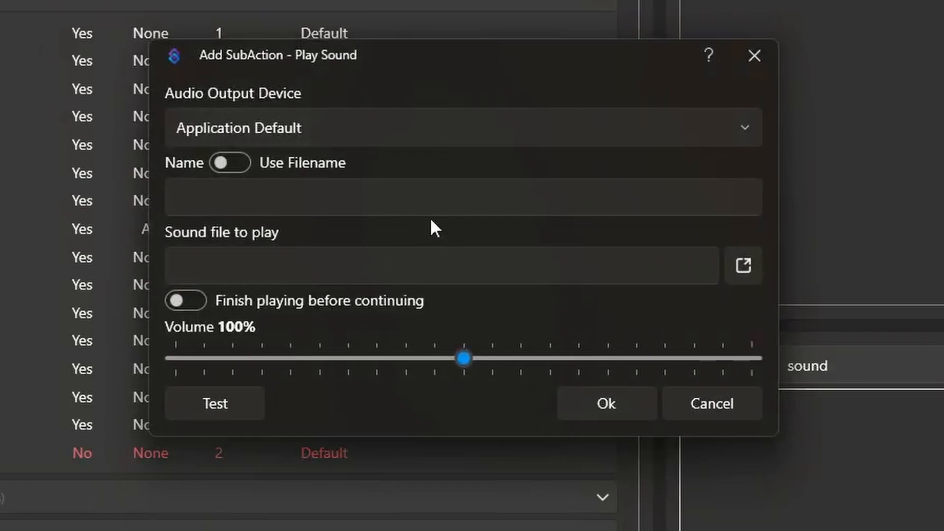
pyautogui.click(363, 196)
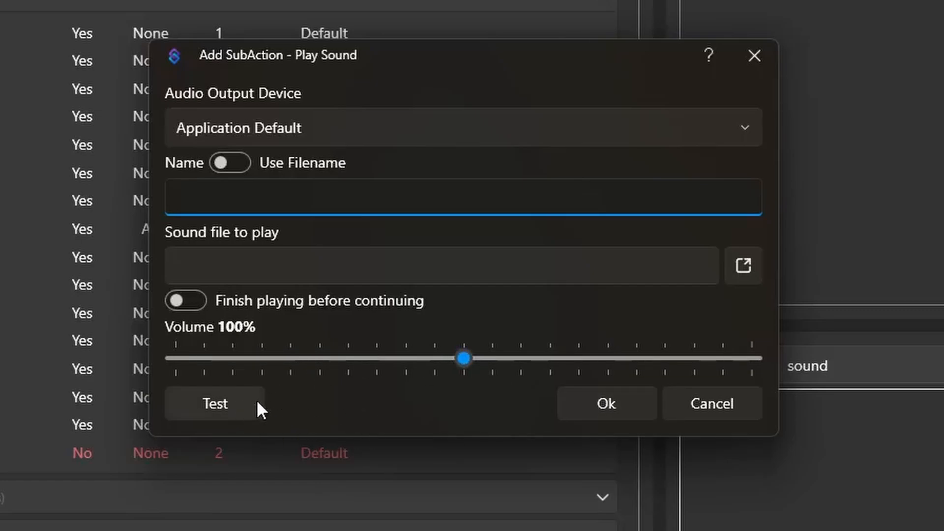
pyautogui.click(598, 403)
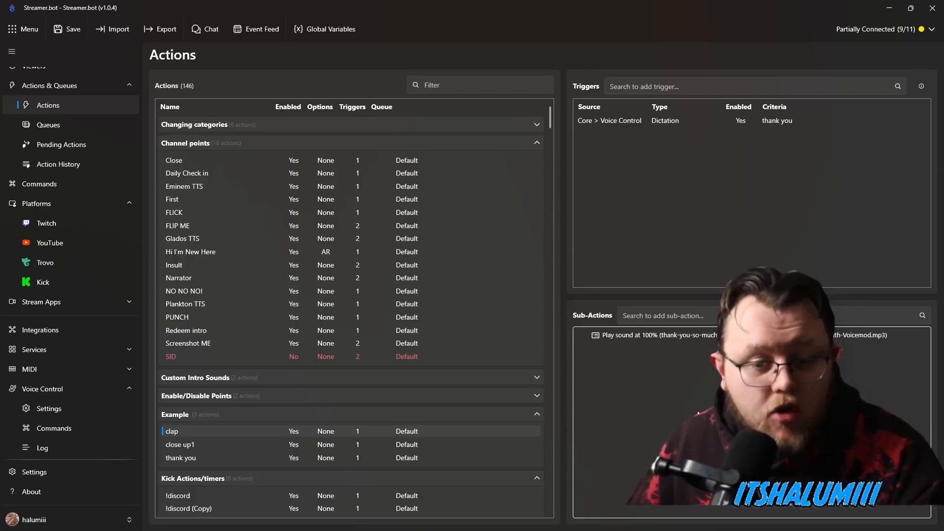
# Step: Open the Voice Control log to review the recognised spoken dictation
pyautogui.click(78, 447)
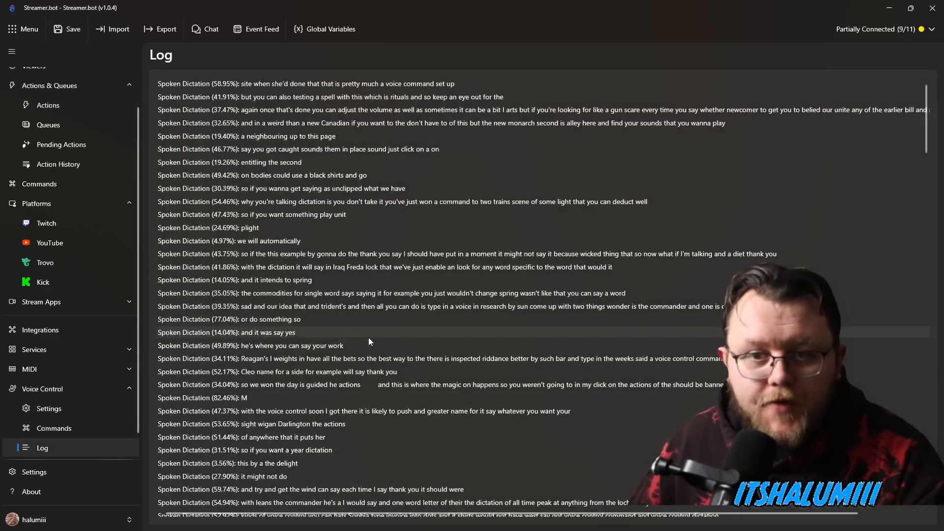